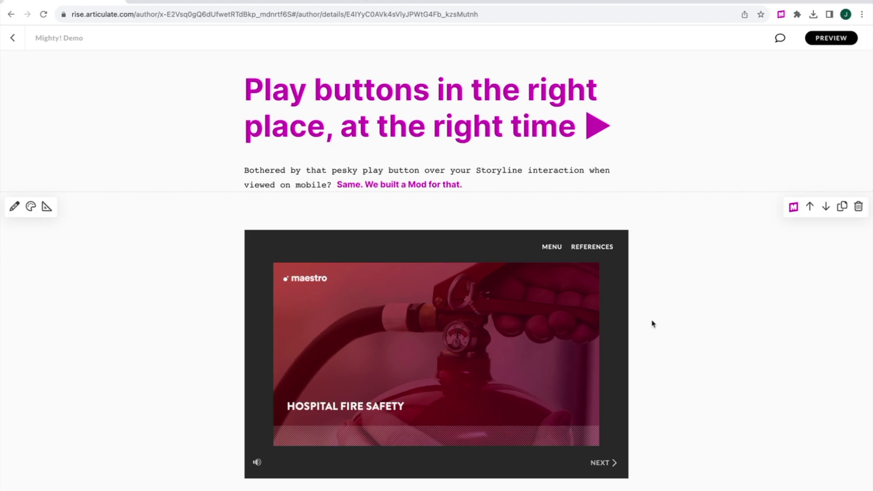
Switch to the locally published Mighty Demo course shown in mobile view
left_click(164, 9)
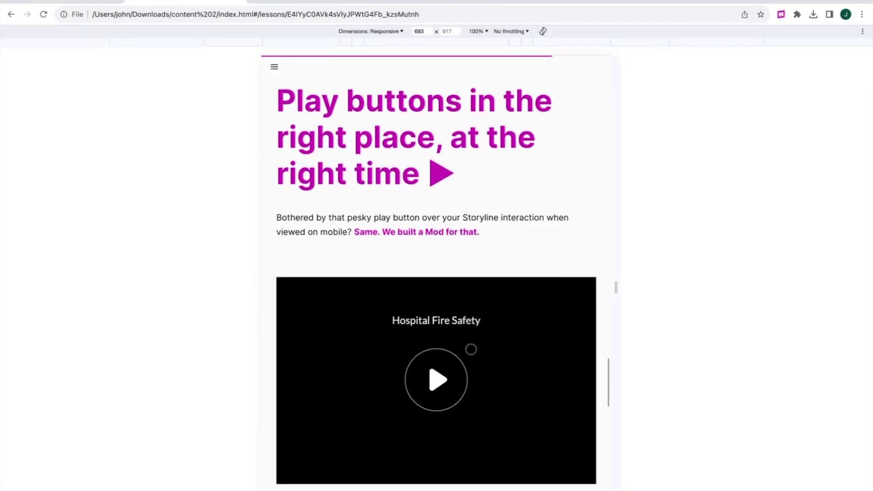
Confirm the Hospital Fire Safety block still shows a play button on mobile, then return to the editor
left_click(437, 377)
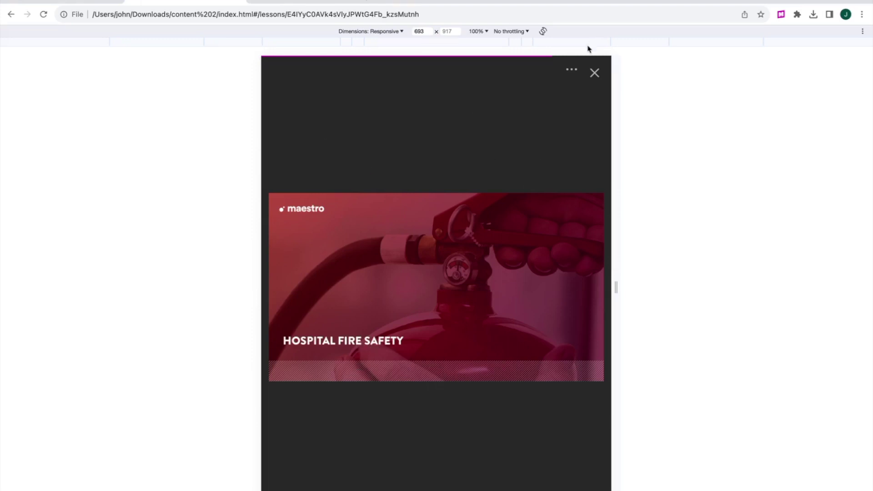
left_click(594, 73)
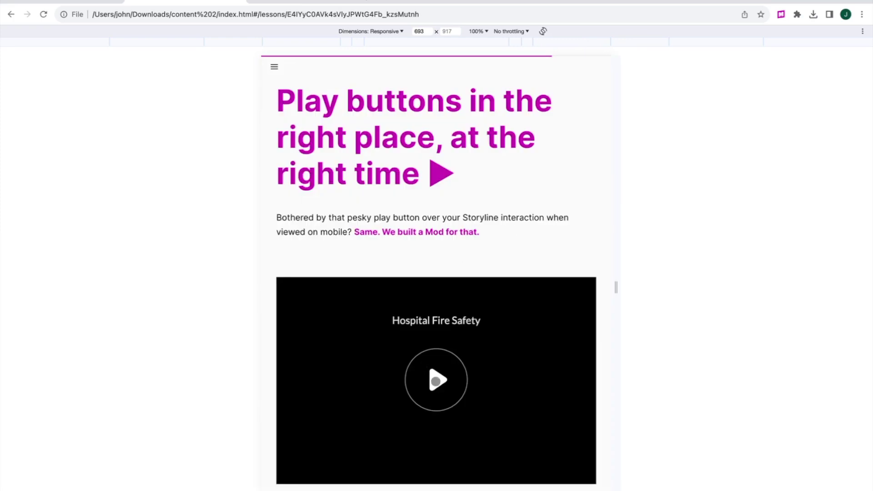
left_click(89, 6)
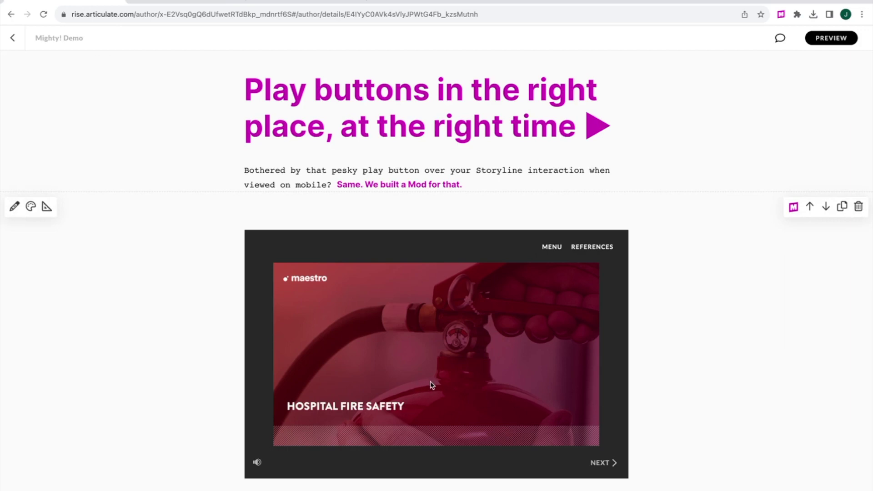
Enable the Mighty mod 'Hide play button on Interactive Storyline block on touch devices'
left_click(791, 209)
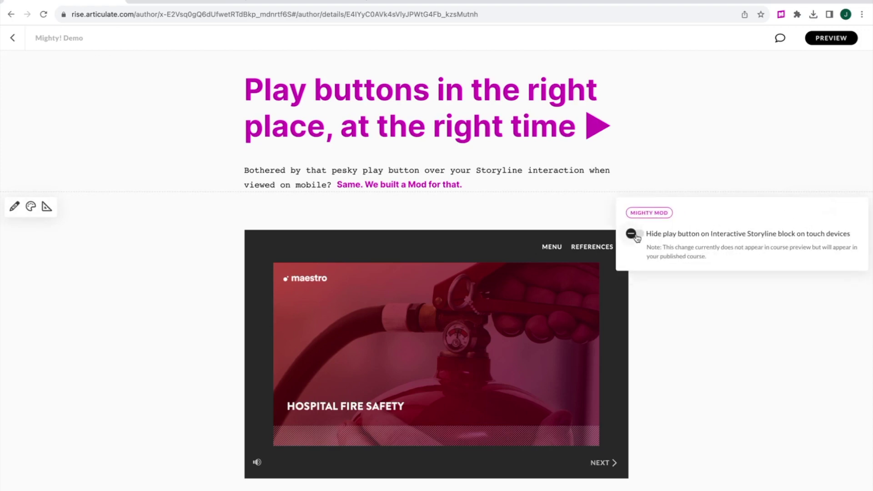
left_click(631, 234)
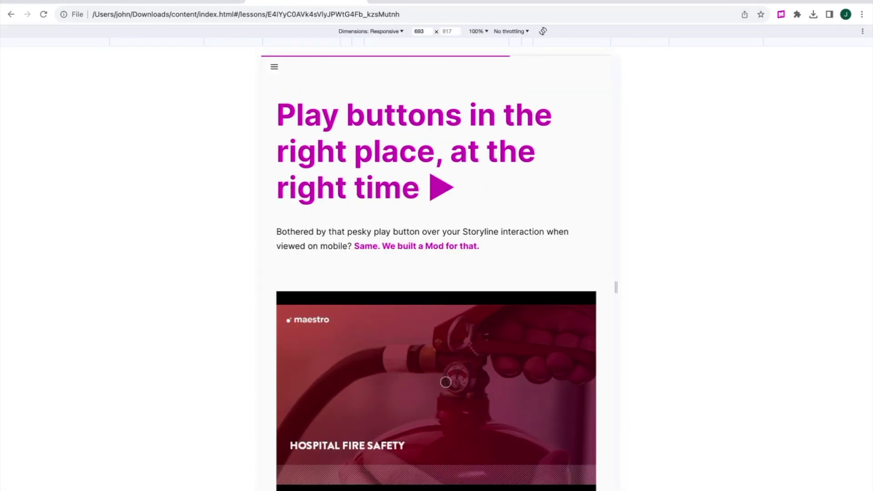
scroll(446, 382, "down", 1)
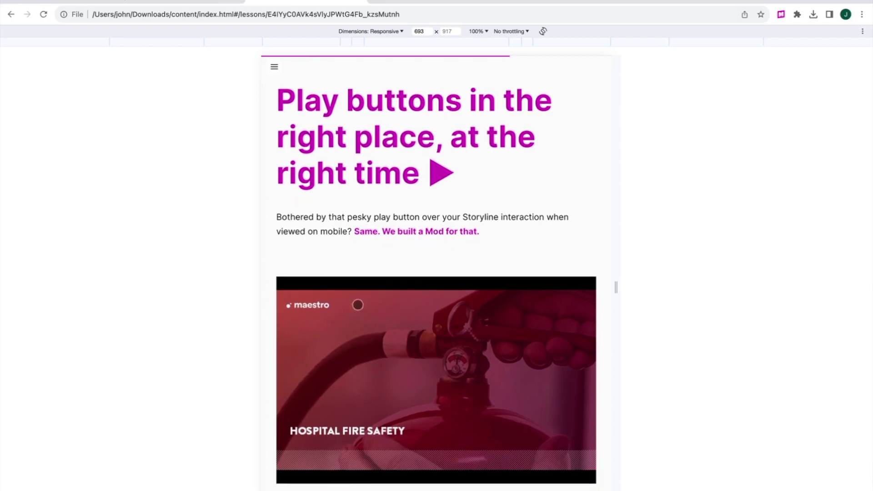
Open Hospital Fire Safety full-screen in the mobile published course, with no play overlay
left_click(430, 371)
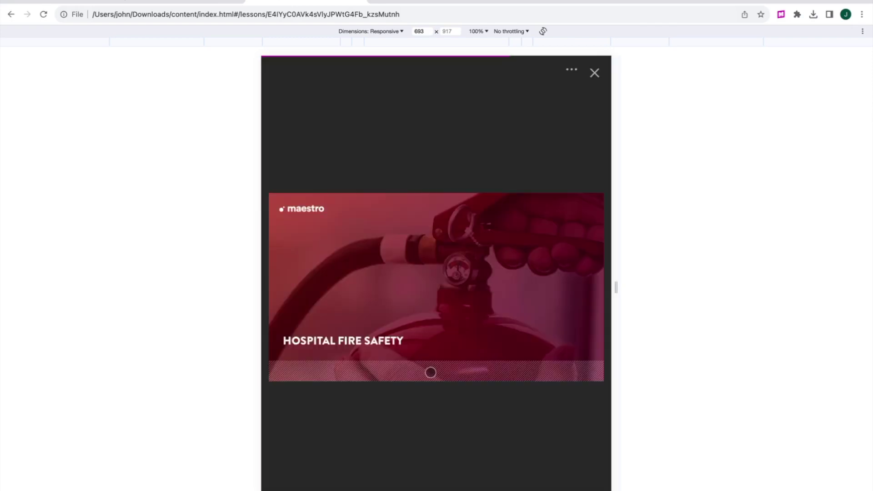